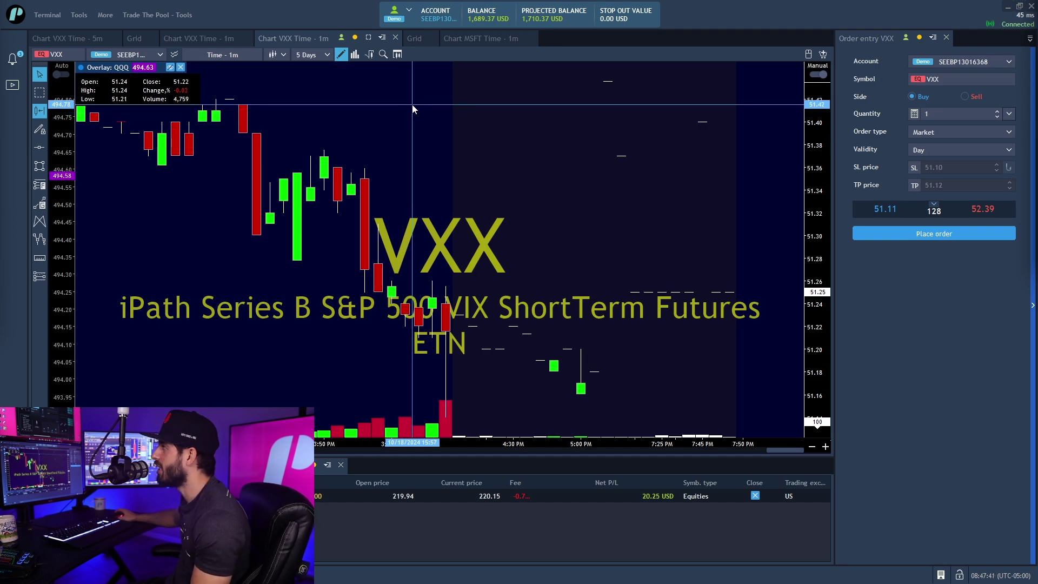
# Bring up Account statistics from the trading accounts dropdown
pyautogui.click(409, 11)
pyautogui.click(409, 11)
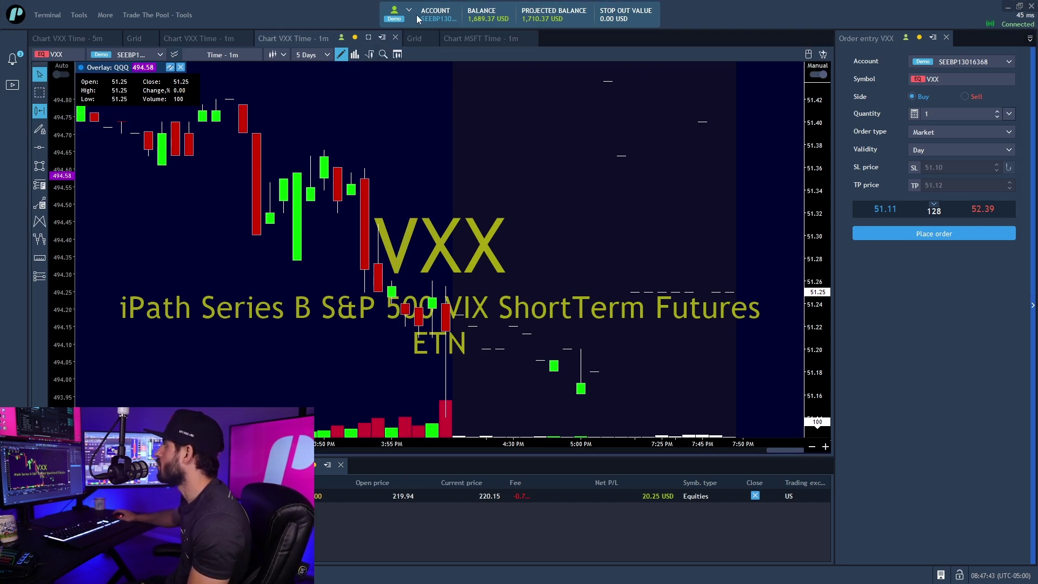
pyautogui.click(410, 13)
pyautogui.click(422, 20)
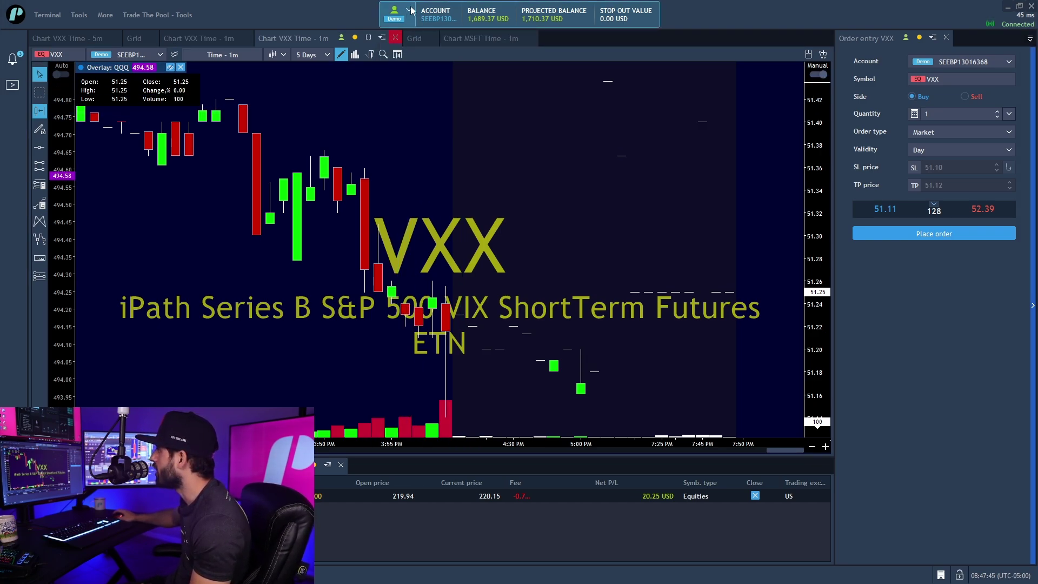
pyautogui.click(423, 21)
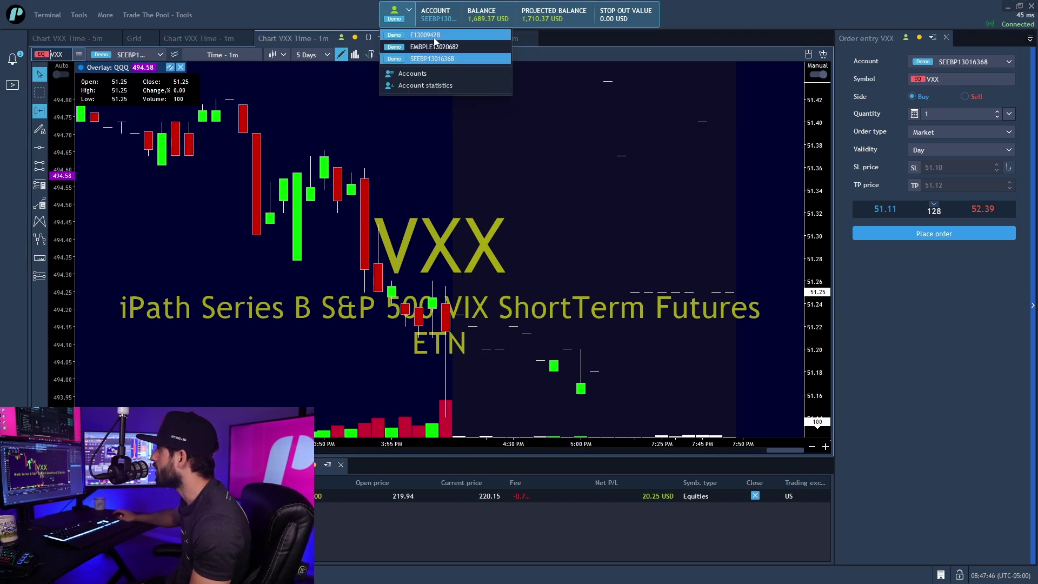
pyautogui.click(418, 88)
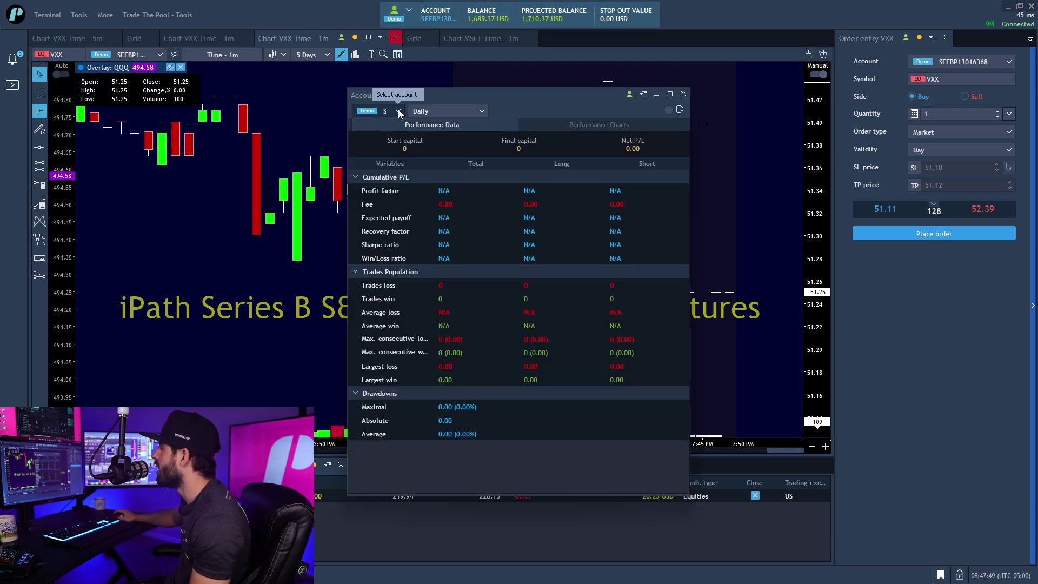
# Set the statistics period to a custom Range of Oct 1 to Oct 20, 2024, and apply it
pyautogui.click(450, 113)
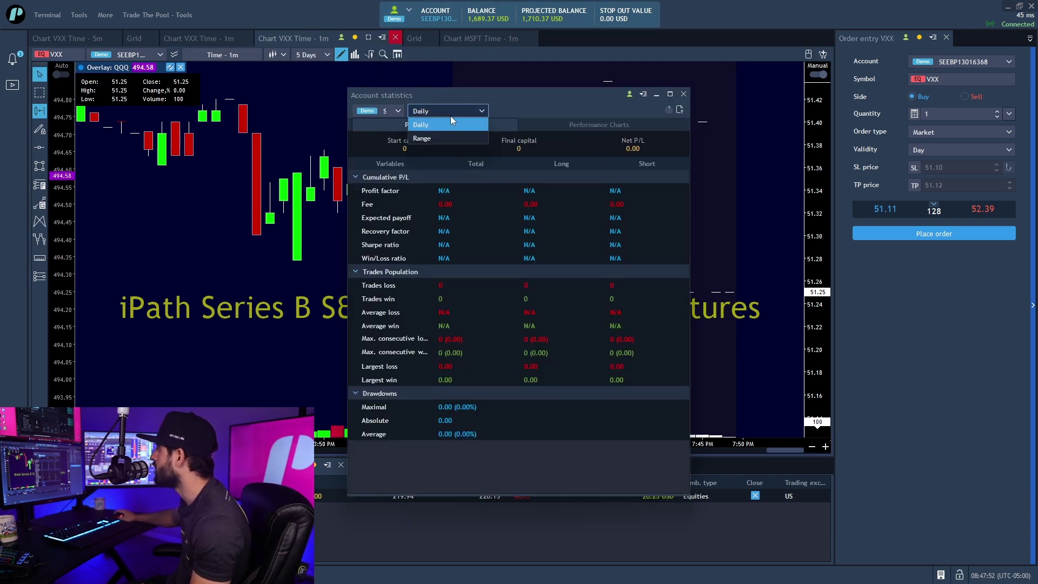
pyautogui.click(424, 139)
pyautogui.click(527, 110)
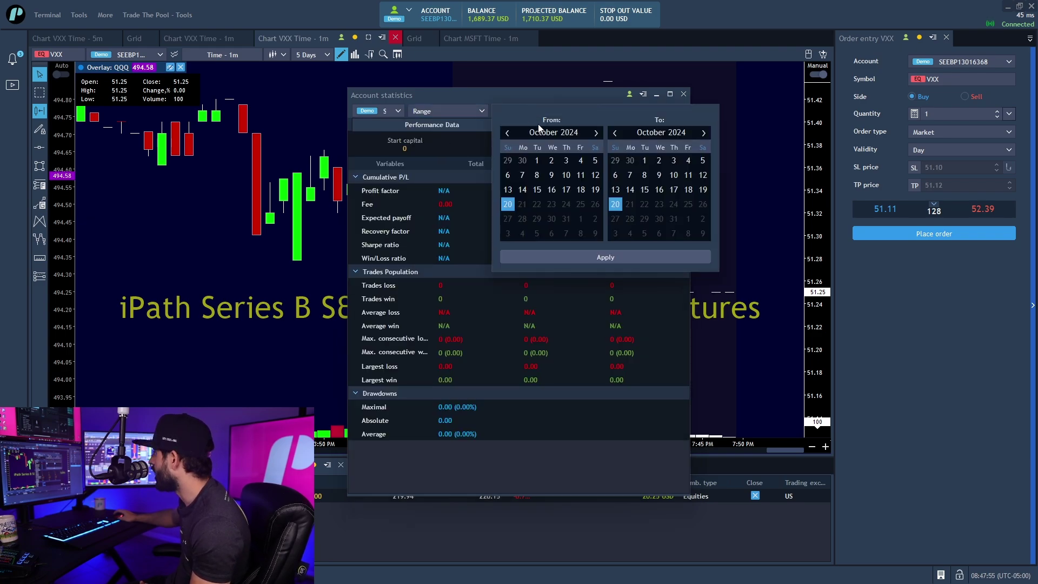
pyautogui.click(537, 161)
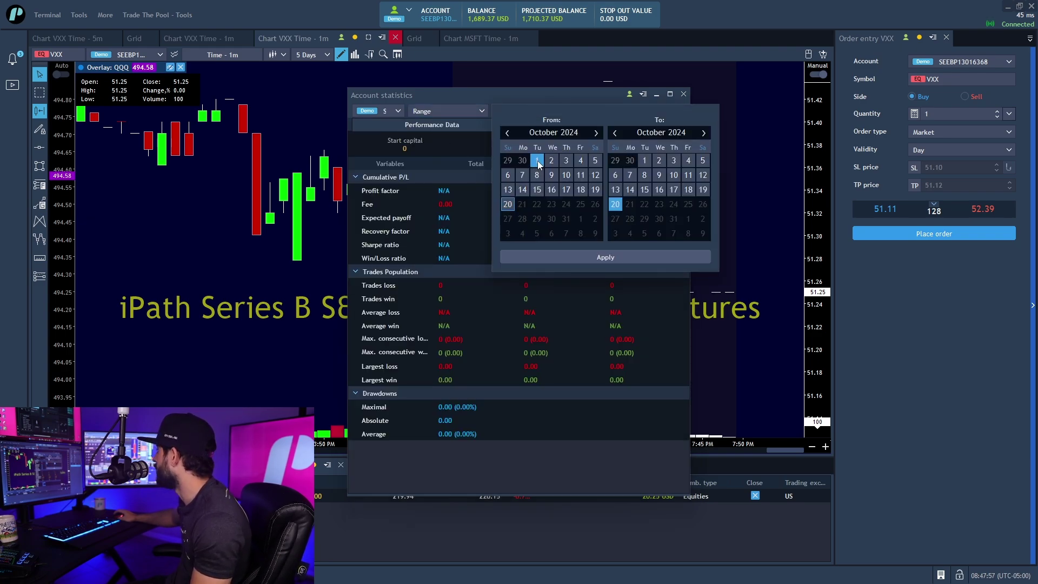
pyautogui.click(512, 204)
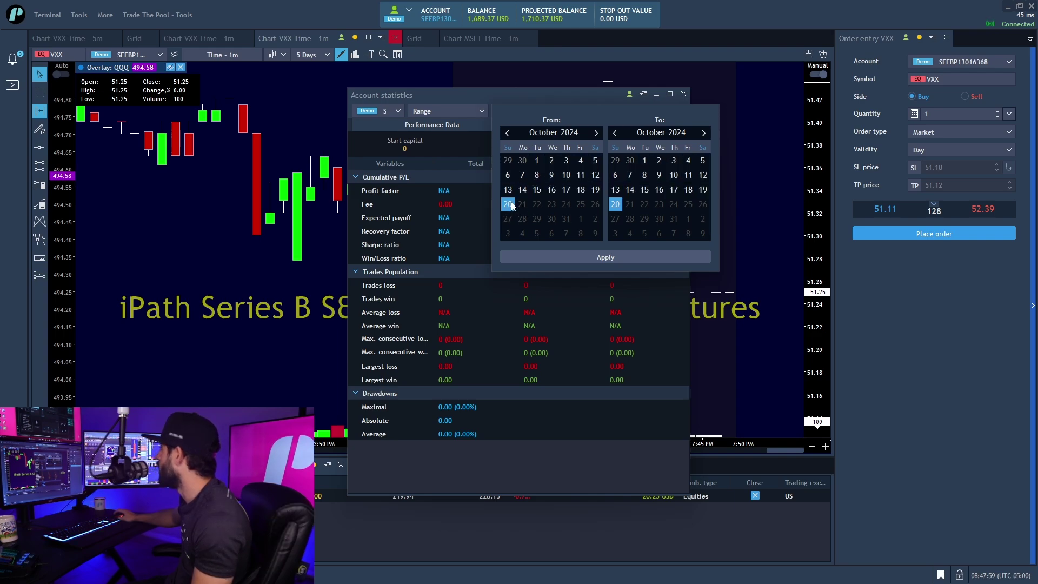
pyautogui.click(540, 164)
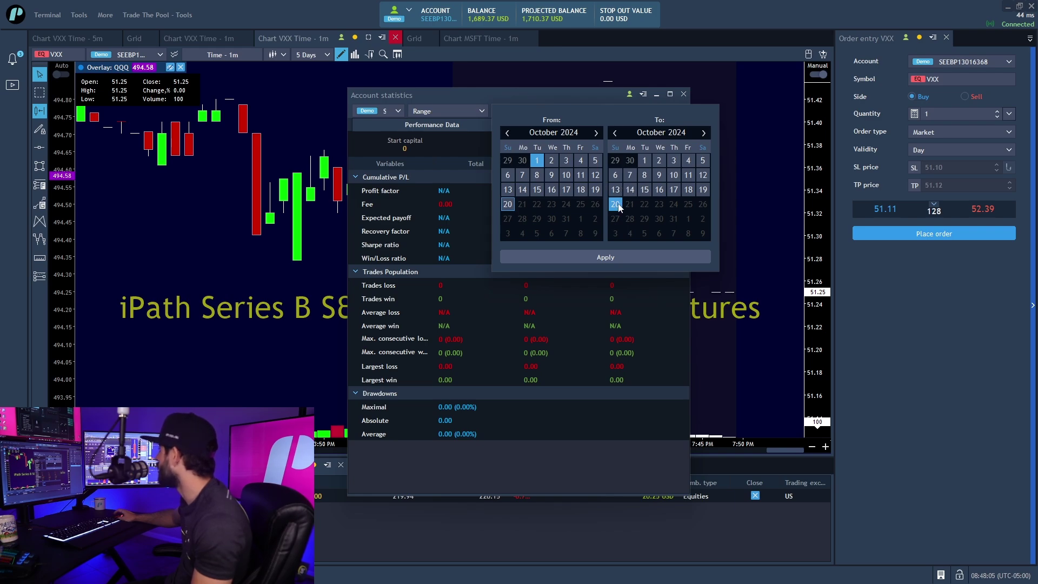
pyautogui.click(620, 261)
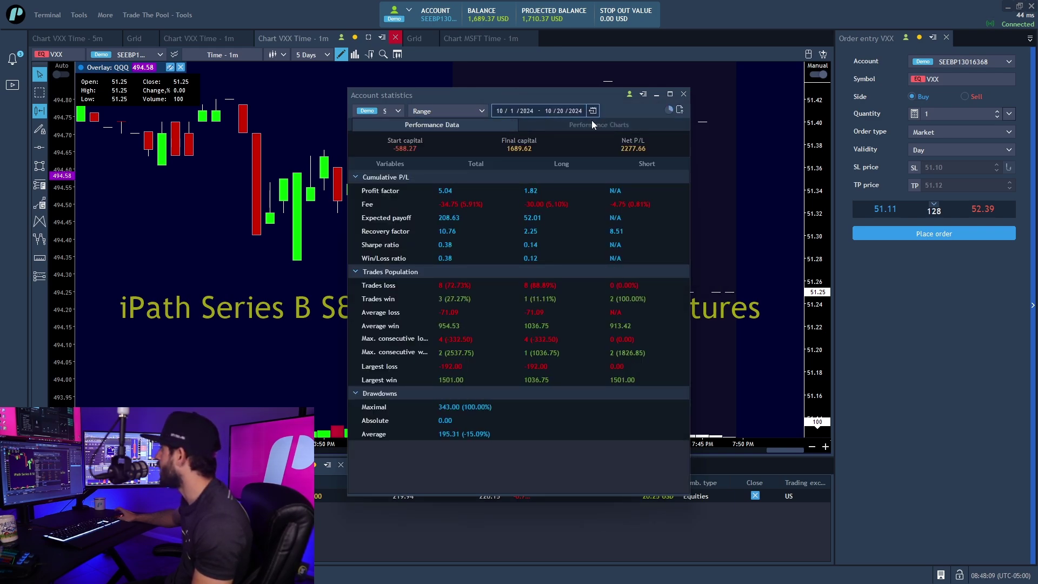
pyautogui.moveTo(513, 155)
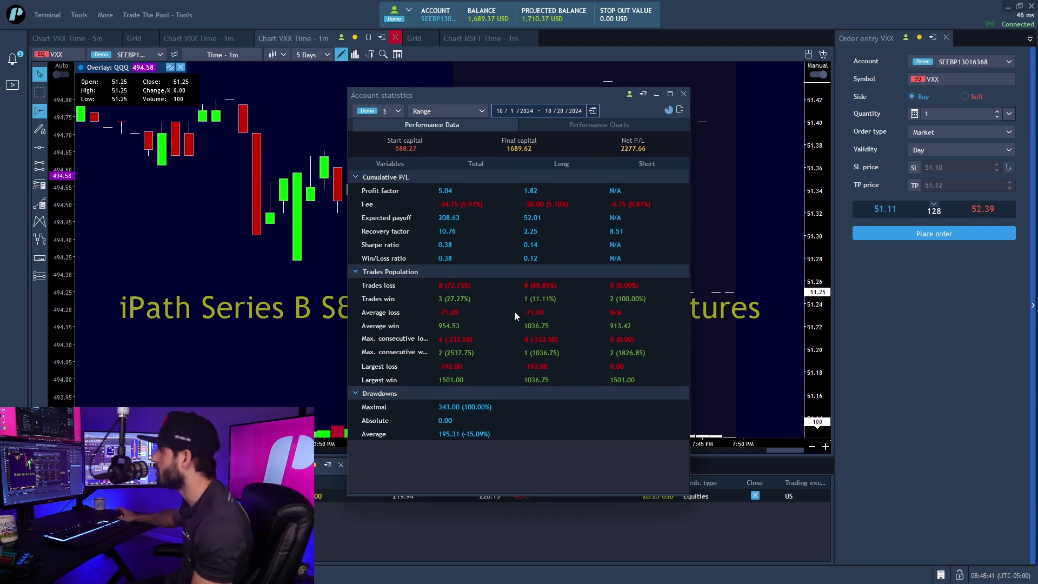
pyautogui.moveTo(561, 342)
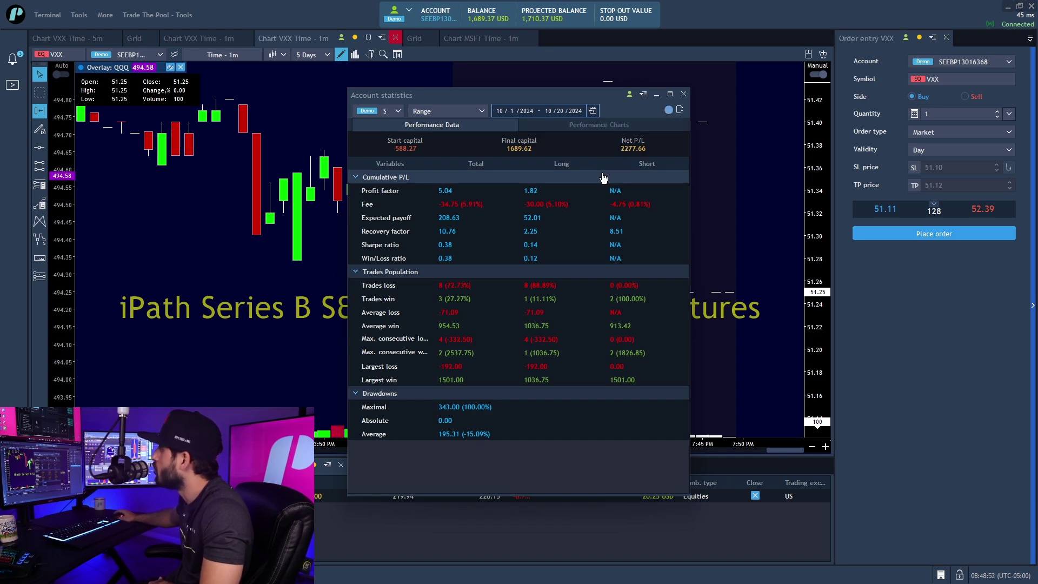
# View the cumulative P/L Performance Chart for Long, then Short trades, and close Account statistics
pyautogui.click(574, 123)
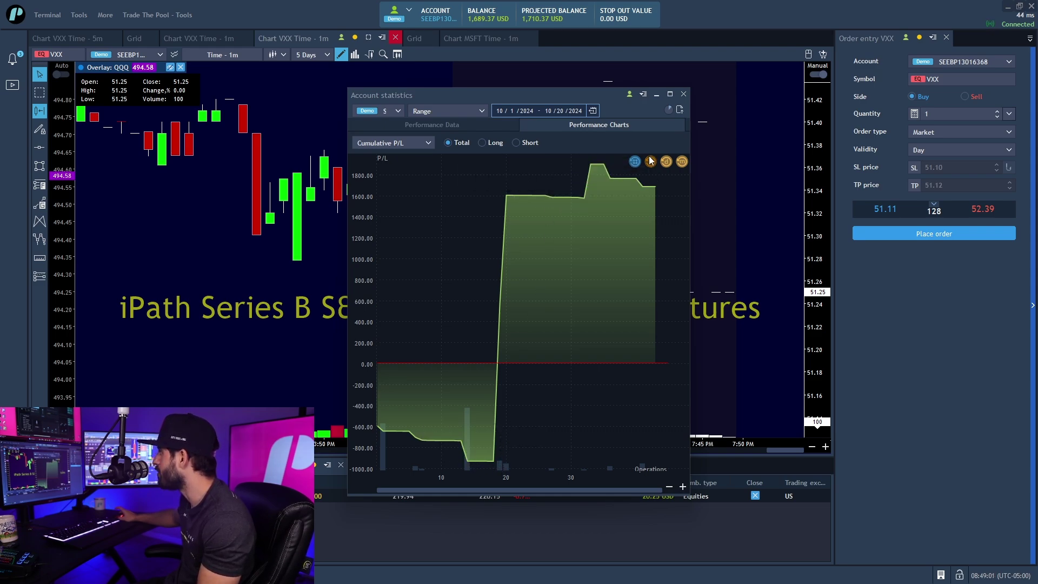
pyautogui.click(485, 143)
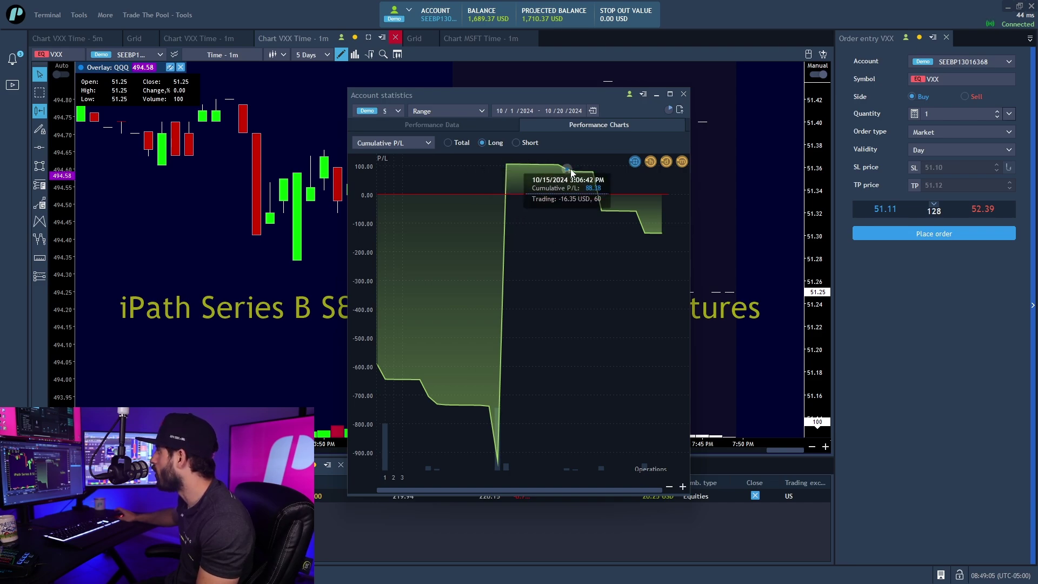
pyautogui.click(517, 144)
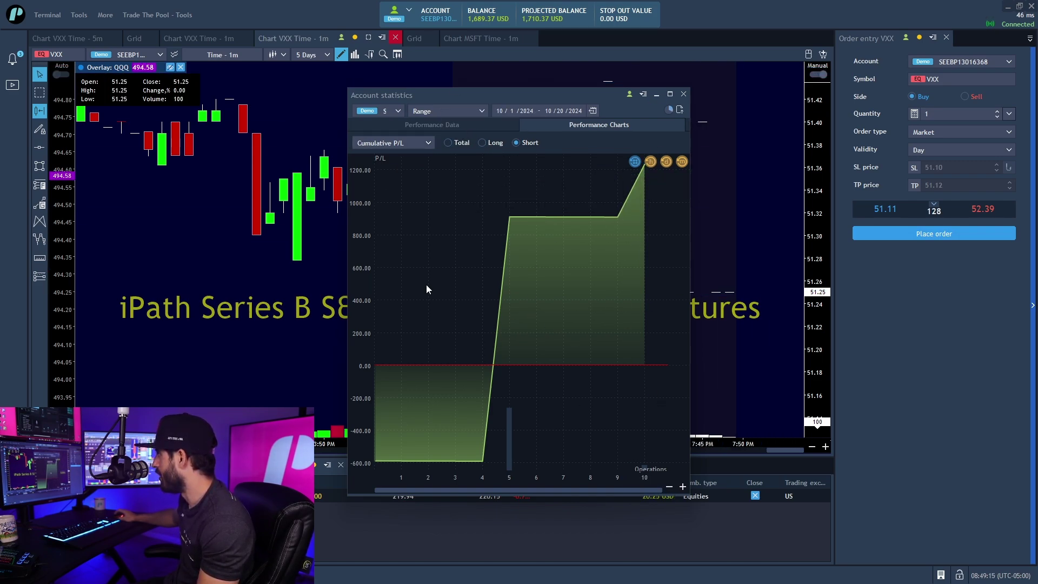
pyautogui.click(684, 95)
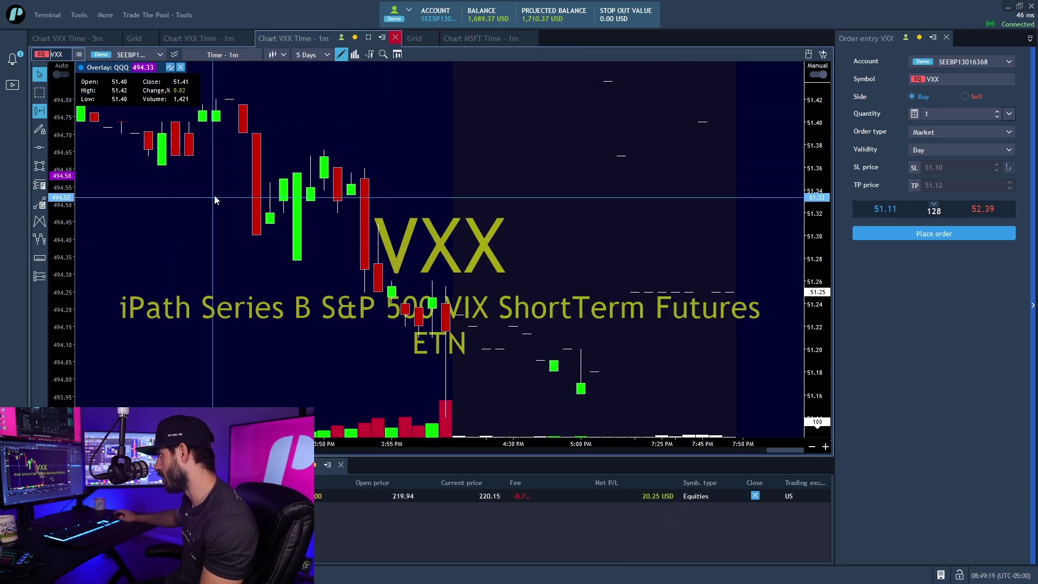
# Scroll through the sidebar Video panel's trader interviews, then launch TTP's - Youtube from Trade The Pool - Tools
pyautogui.click(98, 17)
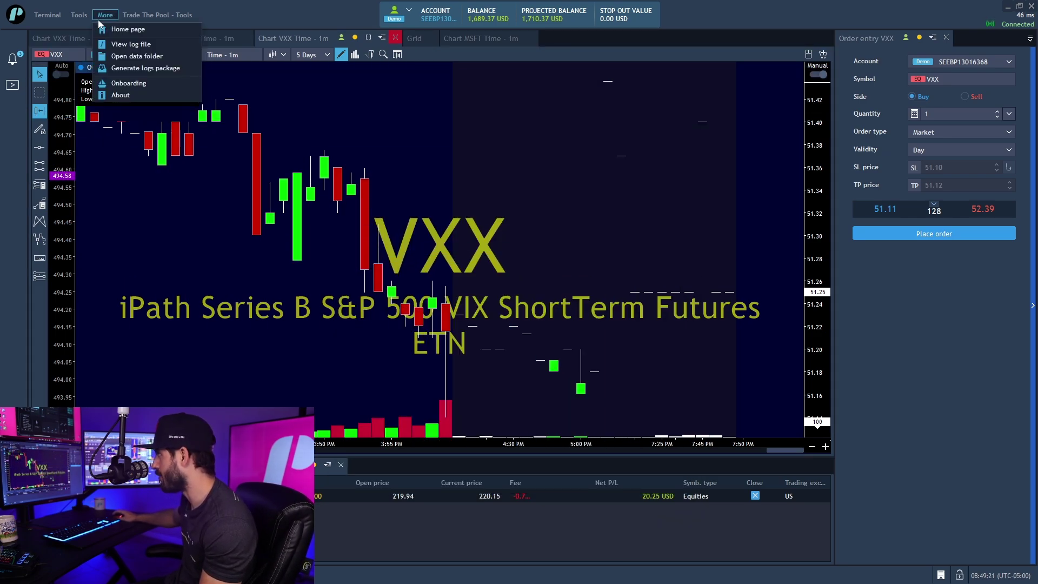
pyautogui.moveTo(127, 17)
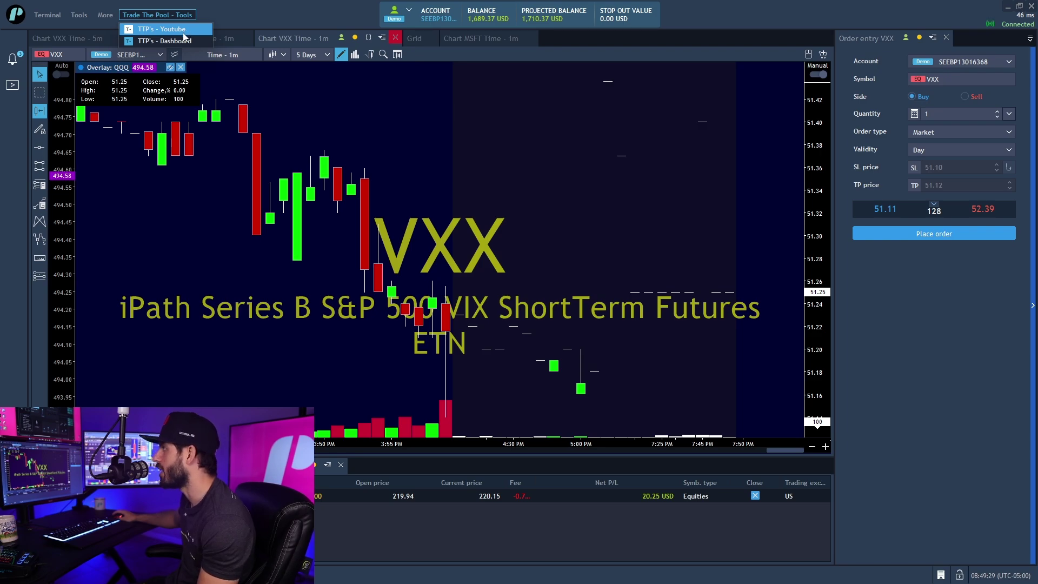
pyautogui.click(16, 86)
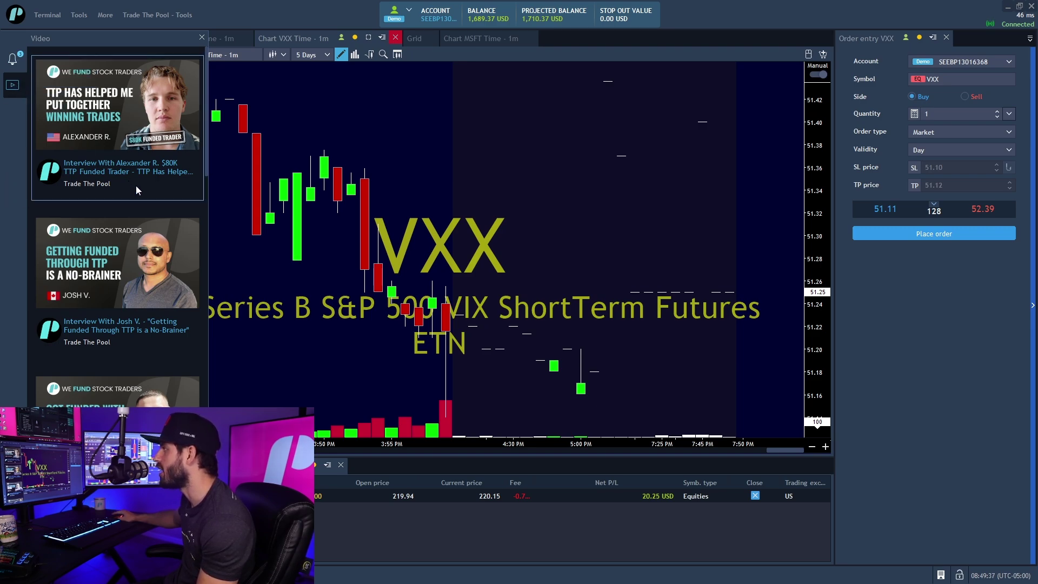
pyautogui.scroll(-2, 135, 189)
pyautogui.scroll(-7, 134, 192)
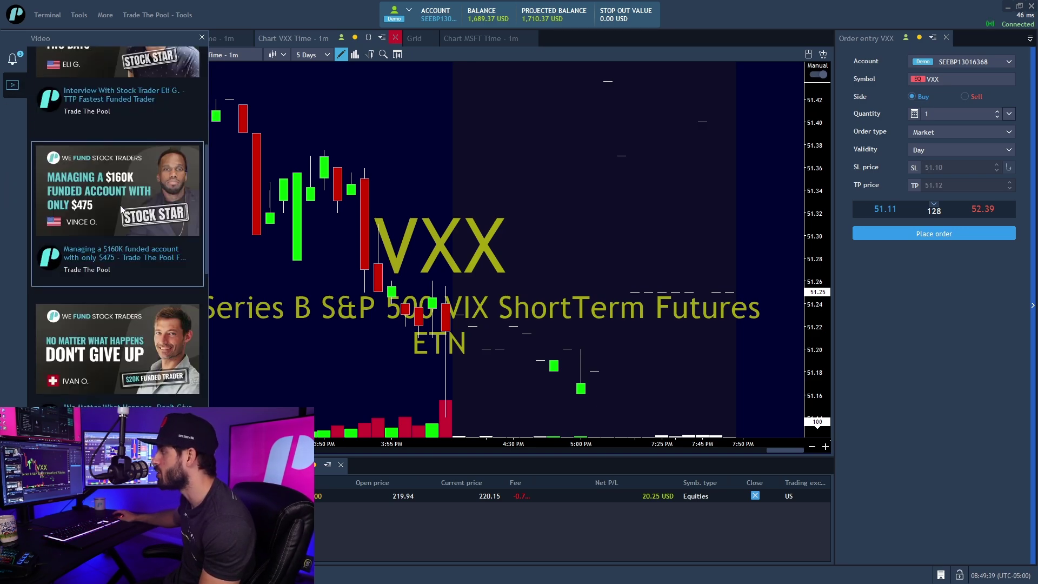
pyautogui.scroll(-3, 118, 206)
pyautogui.scroll(10, 124, 205)
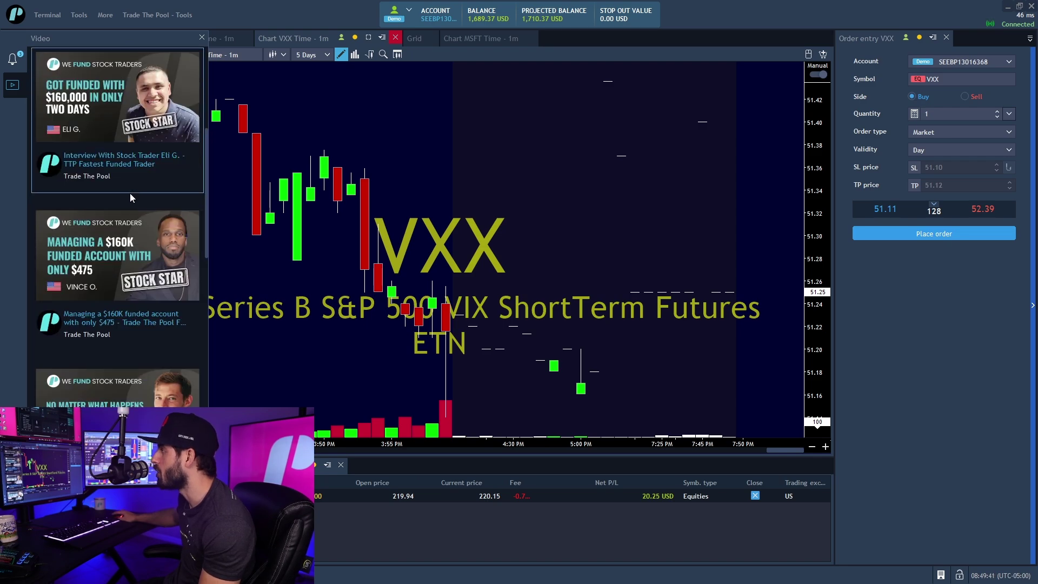
pyautogui.click(163, 18)
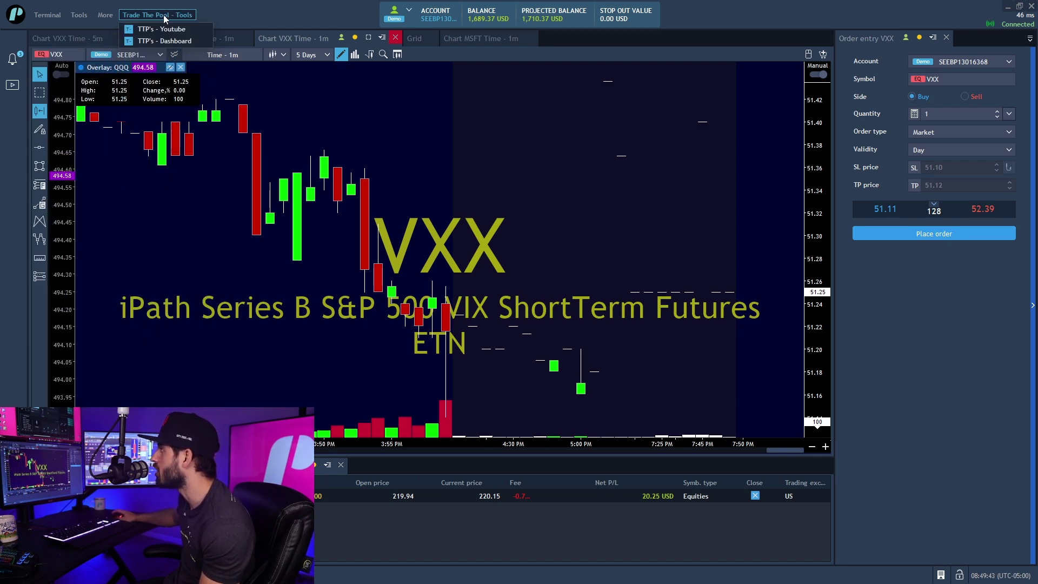
pyautogui.click(169, 30)
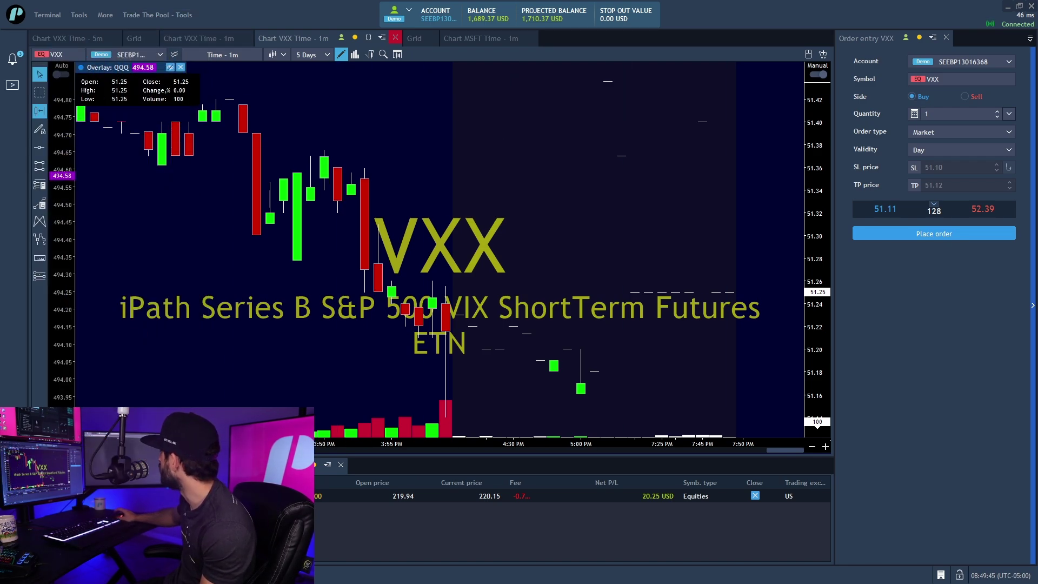
# Scroll the TTP YouTube channel's Home playlists down to the podcast row, then minimize the browser
pyautogui.moveTo(987, 86); pyautogui.dragTo(346, 73)
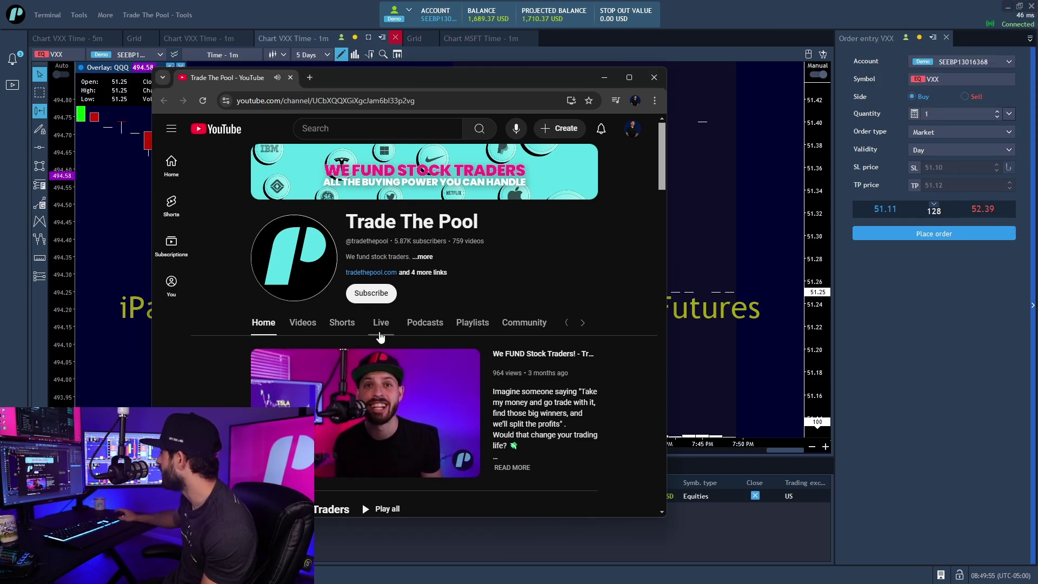
pyautogui.scroll(-2, 283, 399)
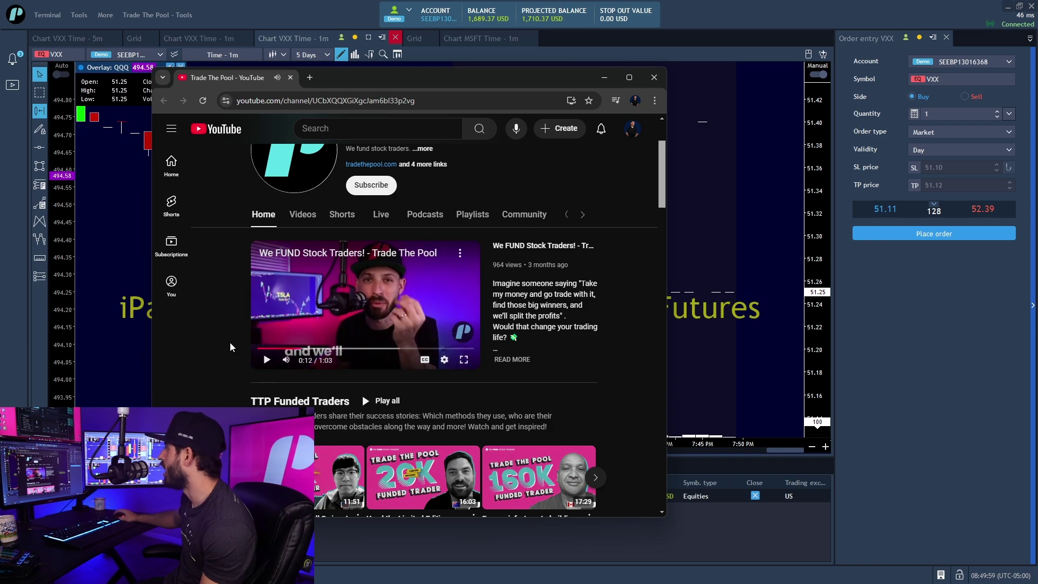
pyautogui.scroll(-4, 226, 341)
pyautogui.scroll(-3, 226, 336)
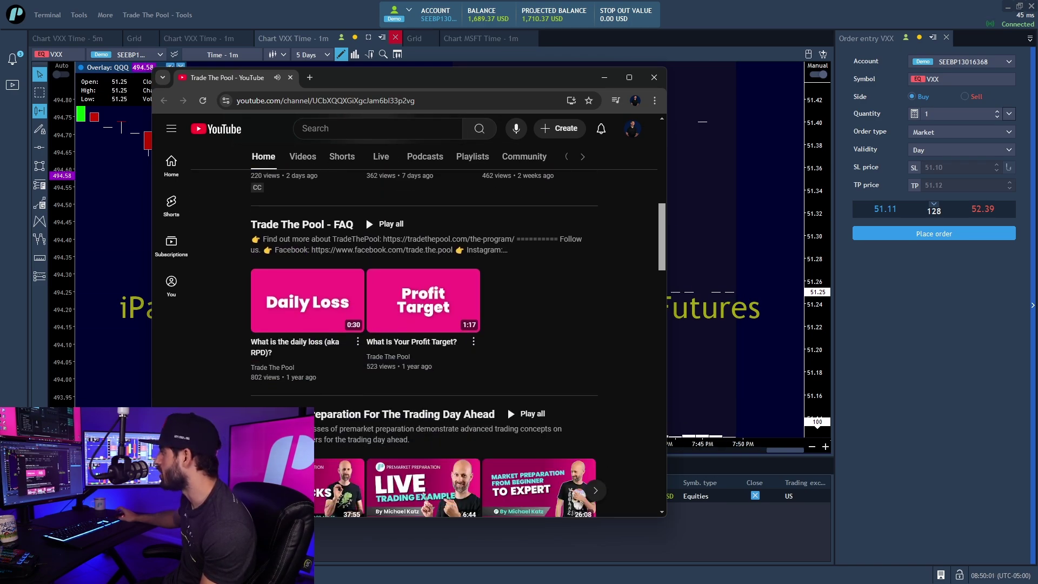
pyautogui.scroll(-8, 426, 338)
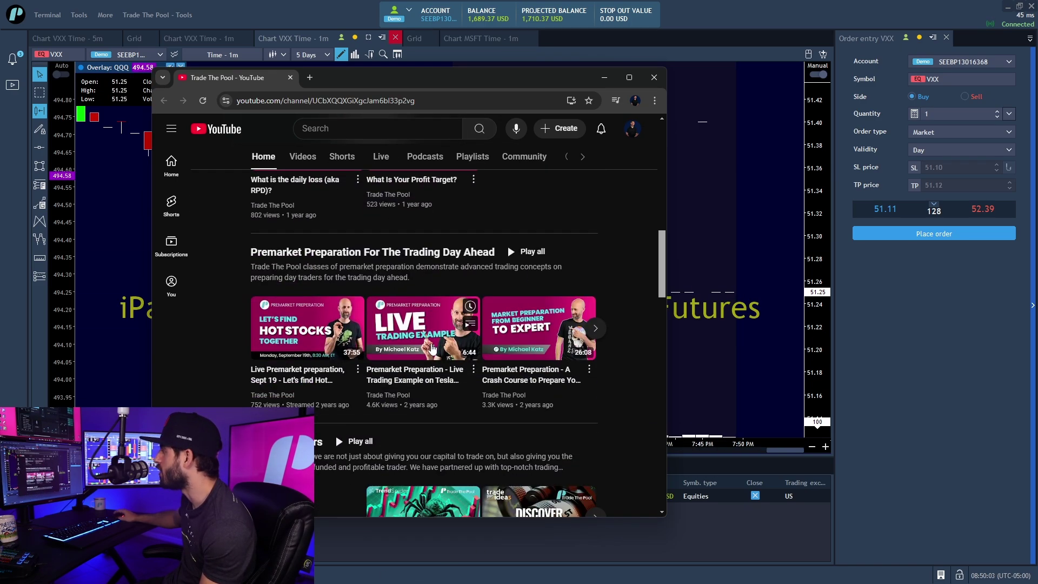
pyautogui.scroll(6, 257, 378)
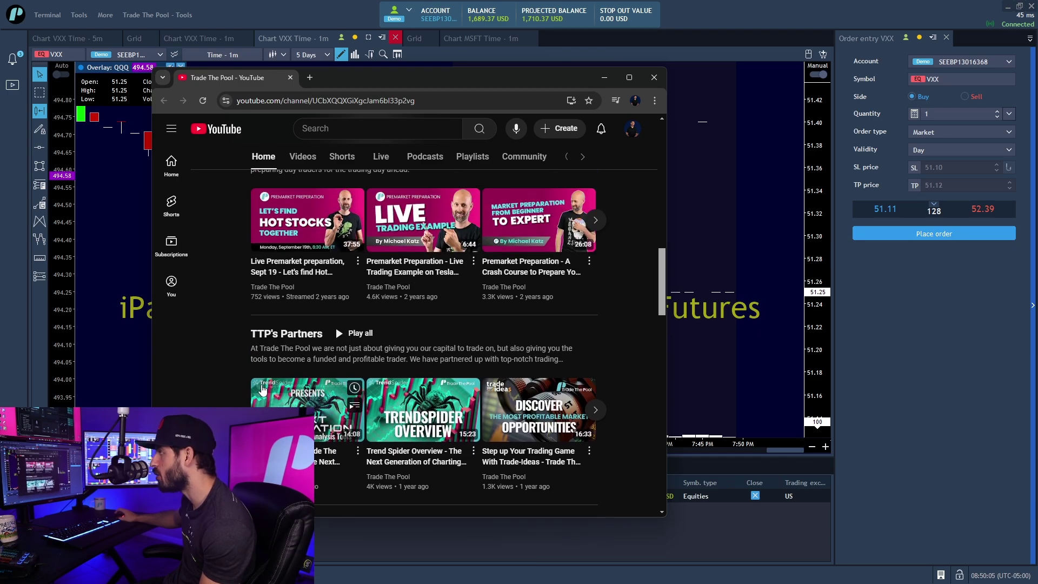
pyautogui.scroll(-3, 460, 410)
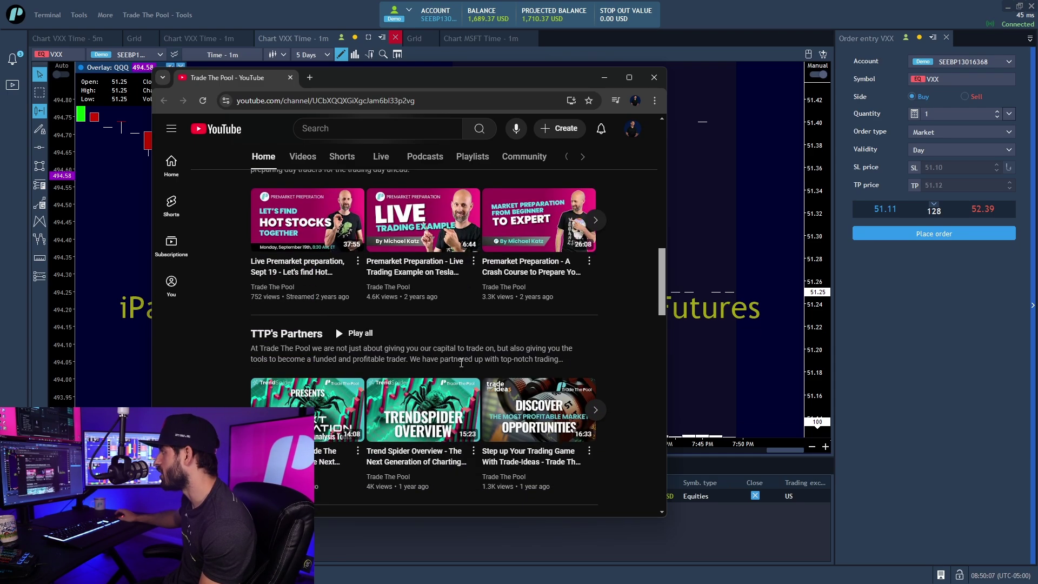
pyautogui.scroll(-4, 329, 387)
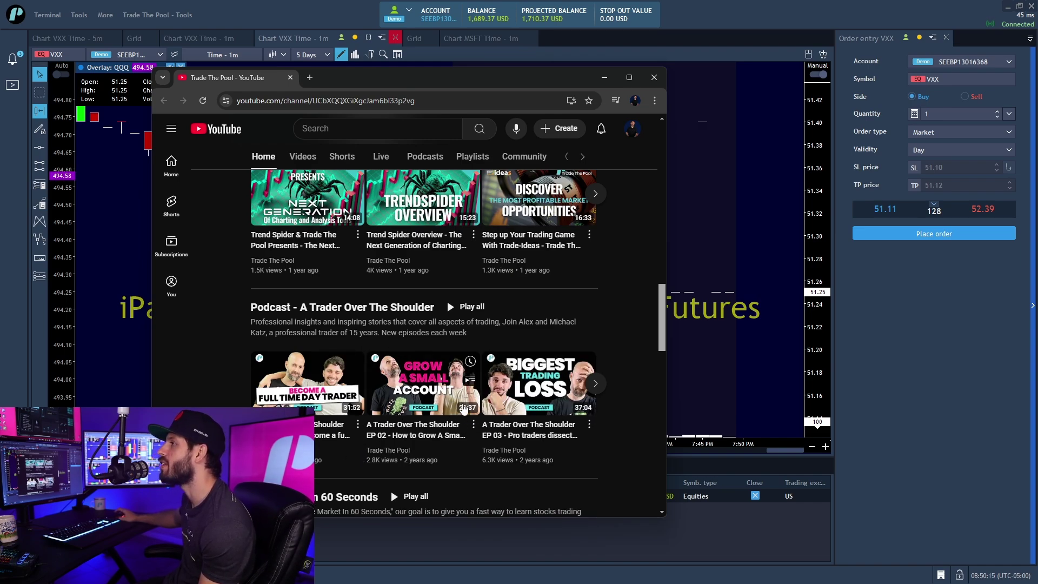
pyautogui.click(603, 80)
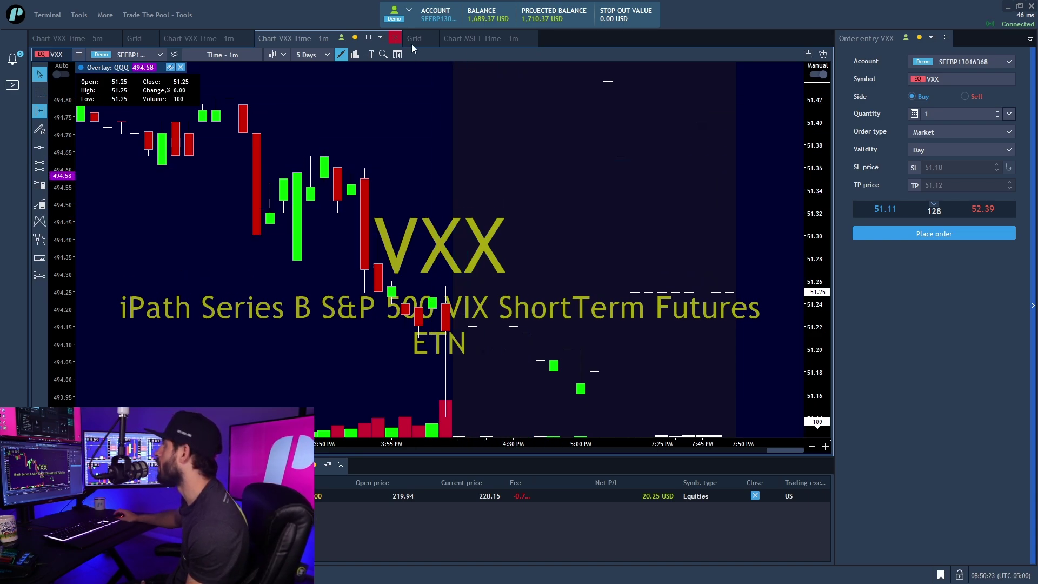
# Reveal the Tools submenu with High/Low list, Gainers/Losers list and RSS entries
pyautogui.click(412, 13)
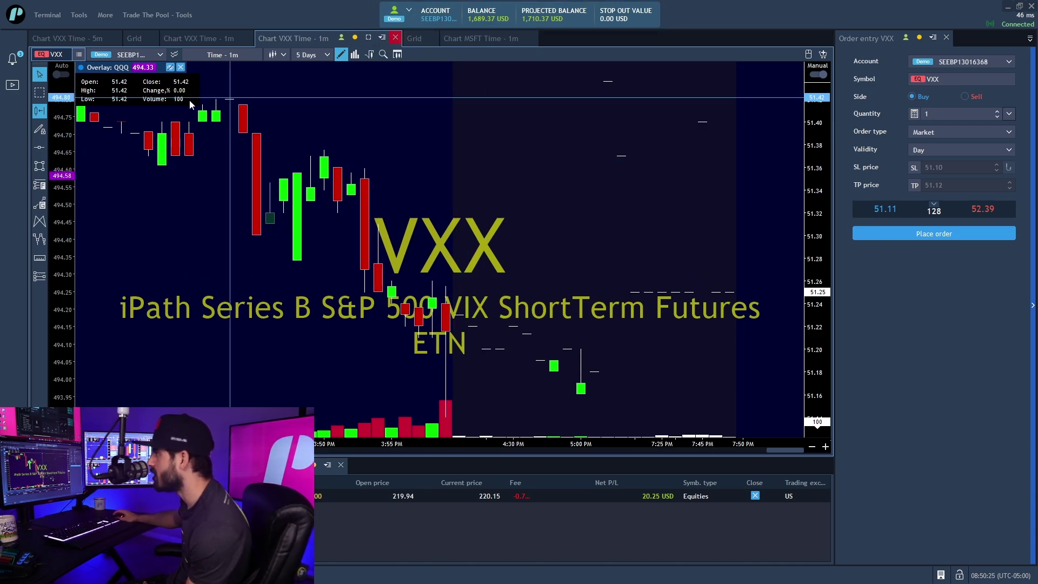
pyautogui.click(104, 17)
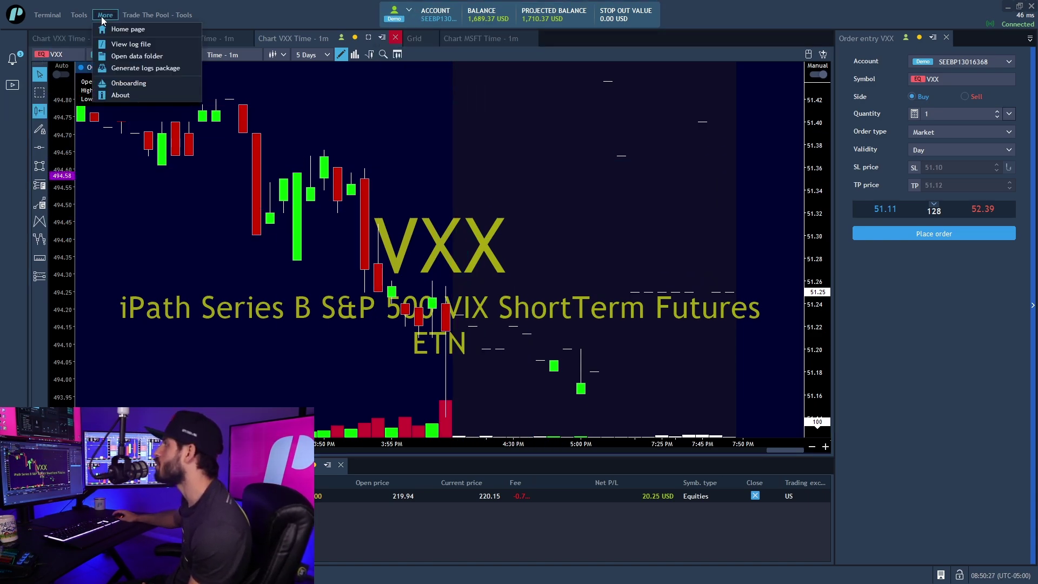
pyautogui.moveTo(87, 18)
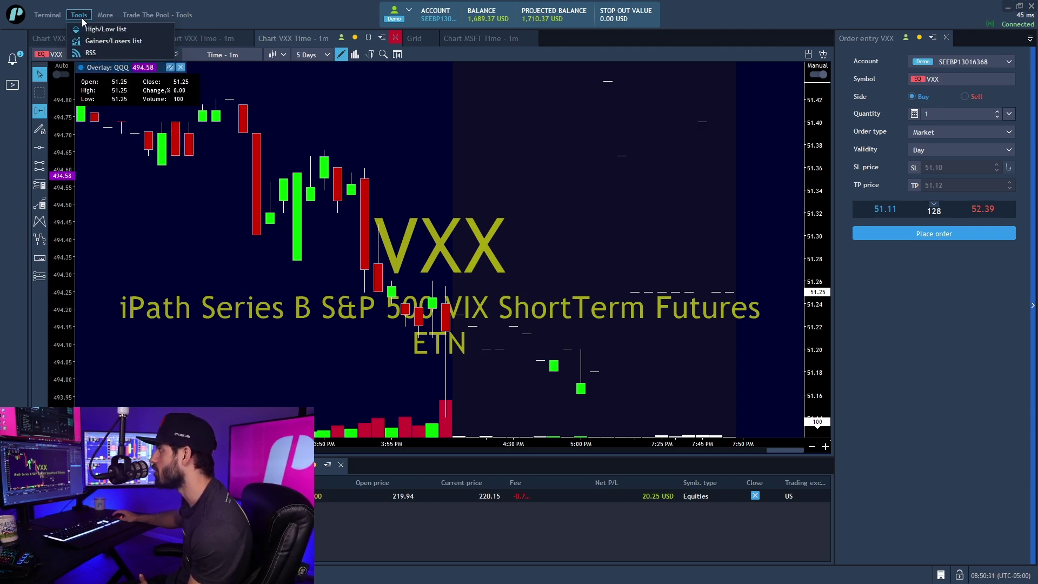
# Show the RSS feed in an enlarged pane under the VXX chart and read its top MarketWatch story
pyautogui.click(98, 54)
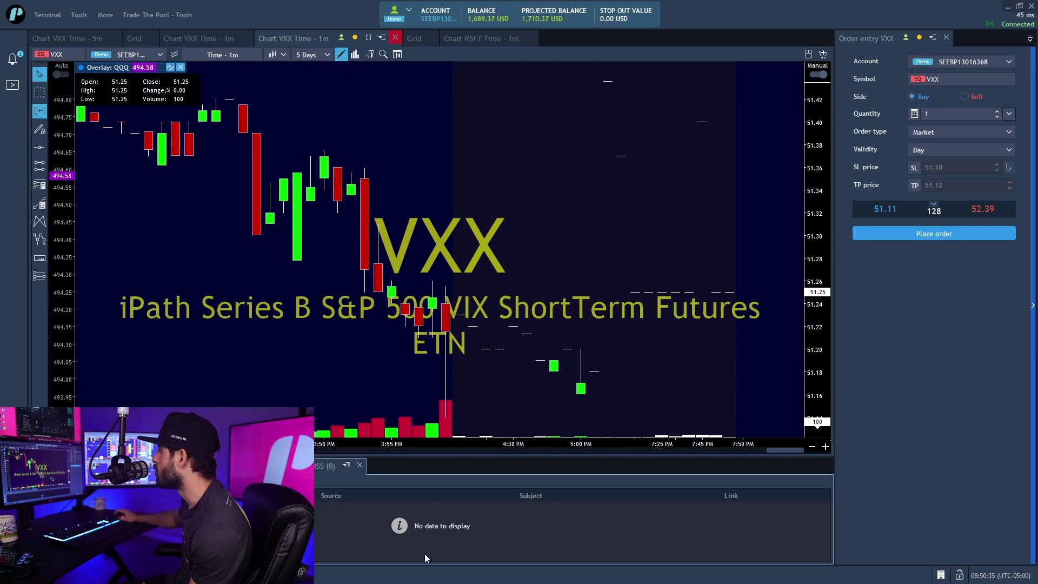
pyautogui.moveTo(377, 457); pyautogui.dragTo(411, 277)
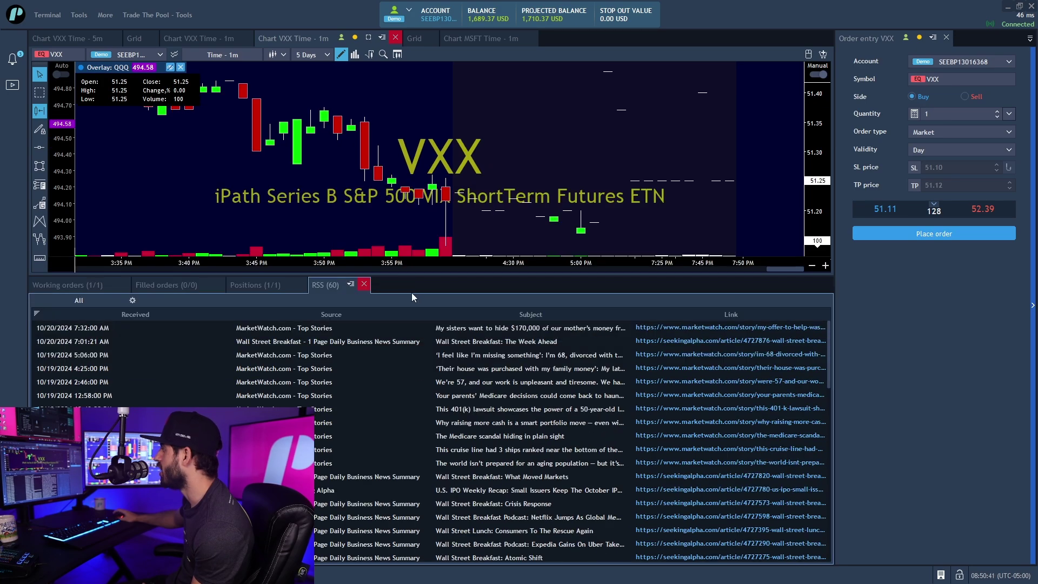
pyautogui.scroll(-5, 519, 402)
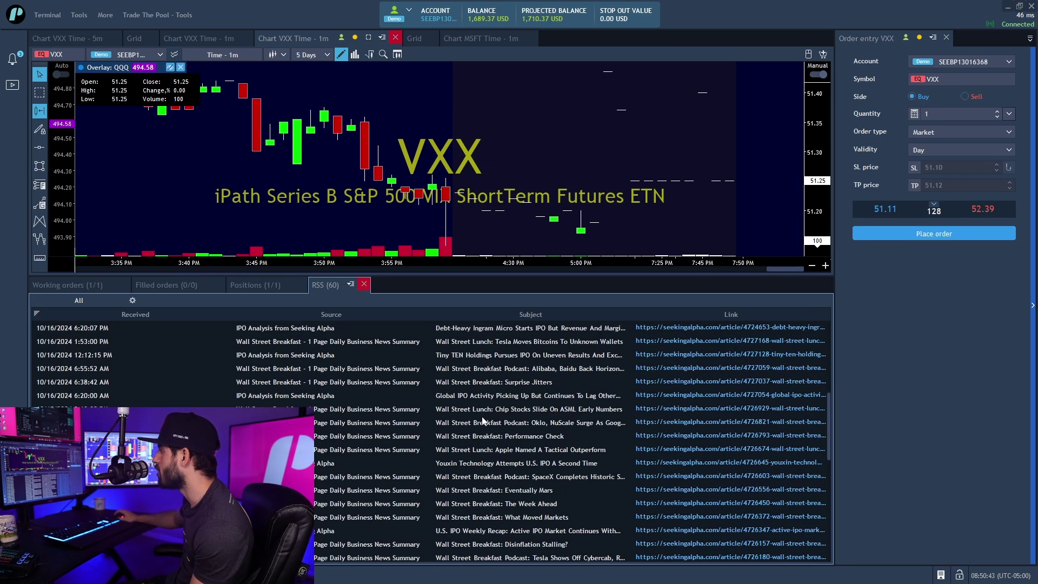
pyautogui.scroll(5, 486, 416)
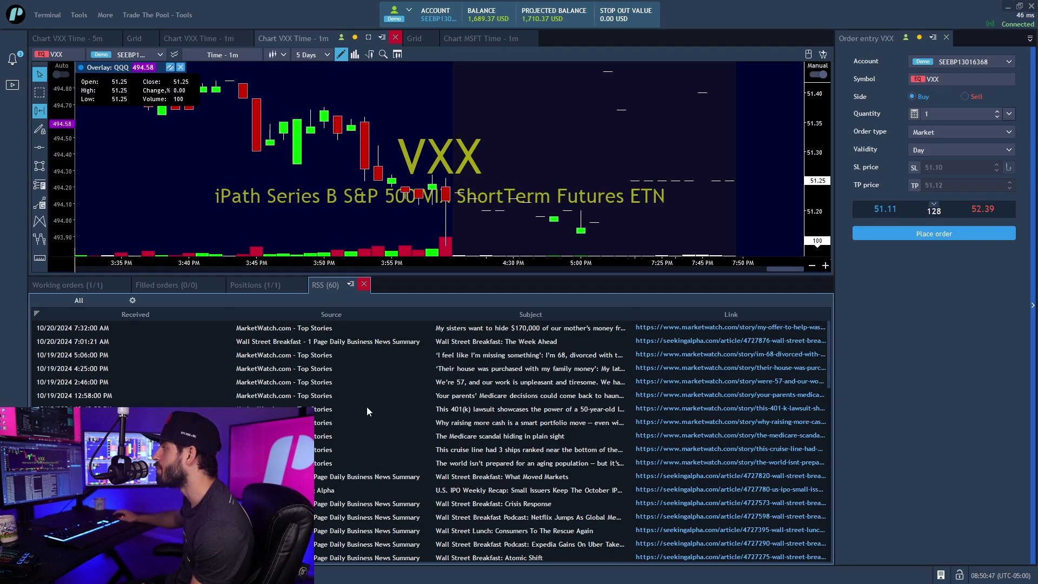
pyautogui.scroll(-15, 384, 423)
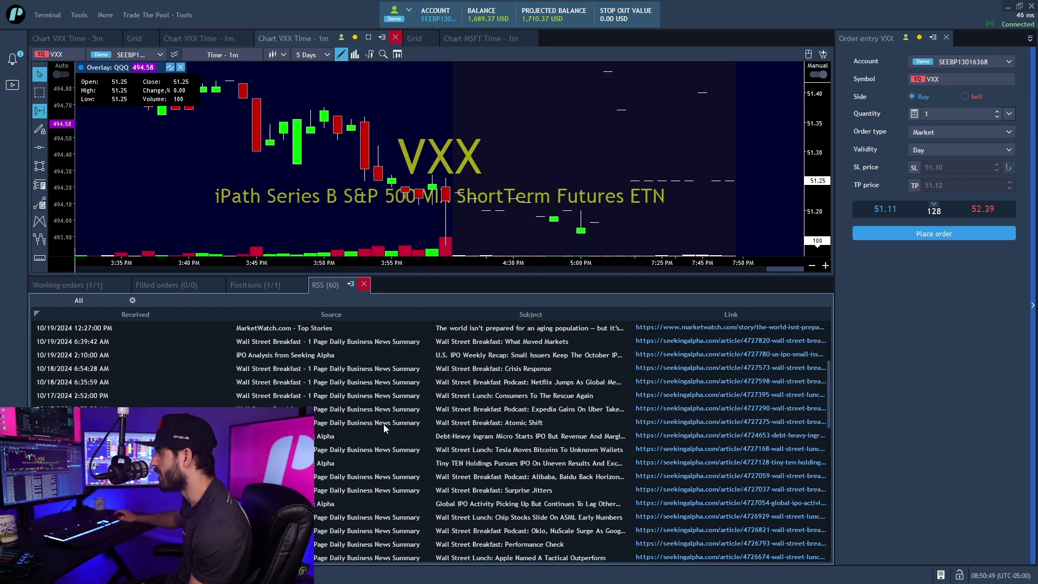
pyautogui.scroll(-10, 384, 424)
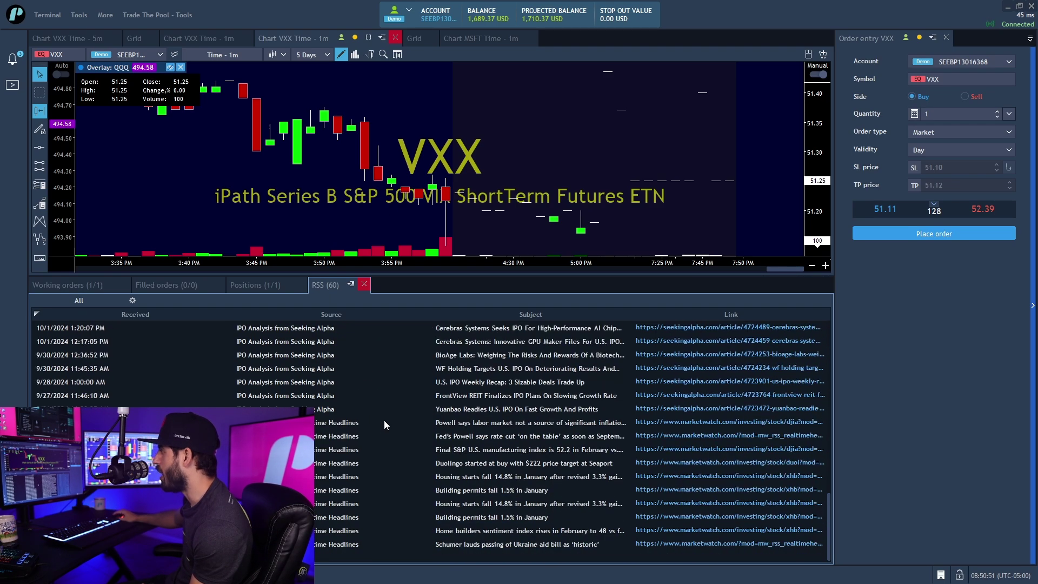
pyautogui.scroll(20, 386, 427)
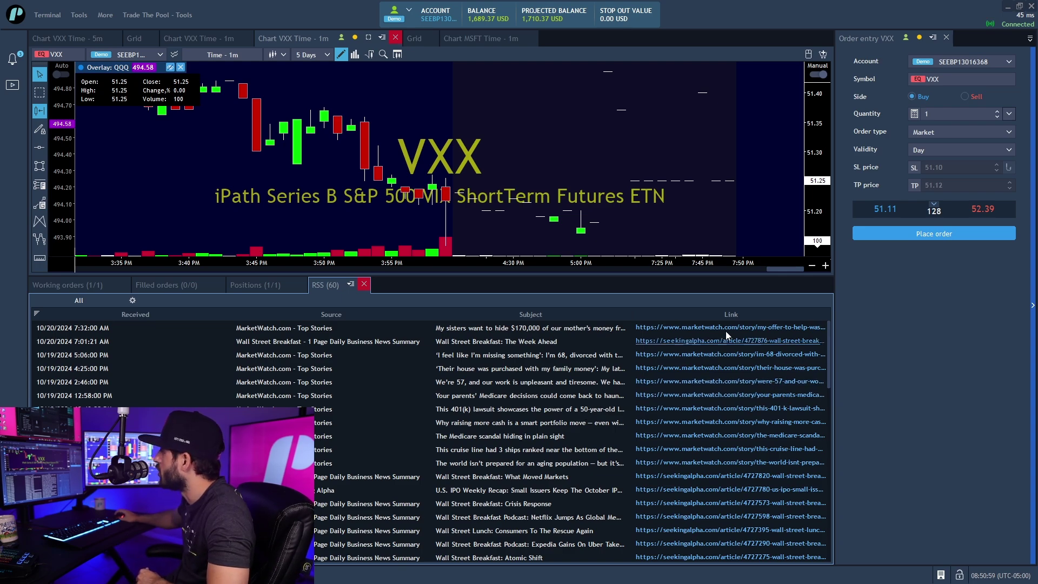
pyautogui.click(696, 327)
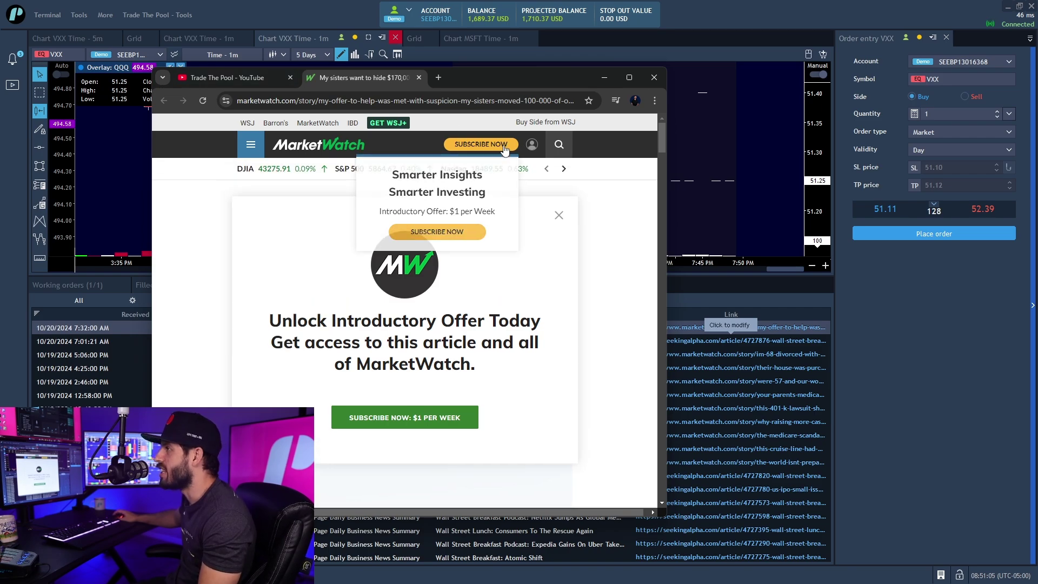
pyautogui.click(655, 79)
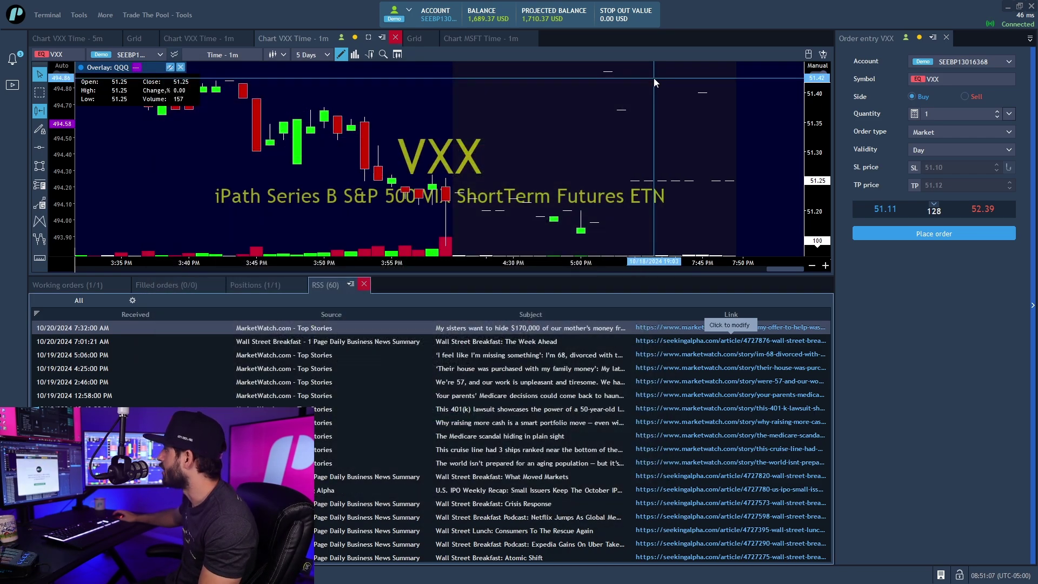
# Shrink the RSS pane so the VXX chart fills most of the height, then reach the More menu via Terminal
pyautogui.moveTo(234, 276); pyautogui.dragTo(233, 440)
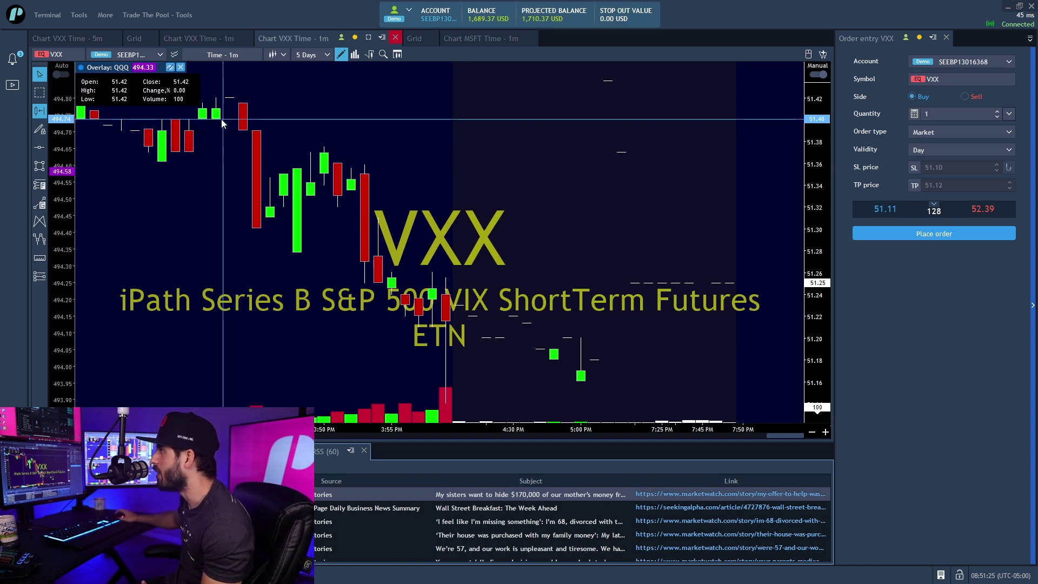
pyautogui.click(57, 19)
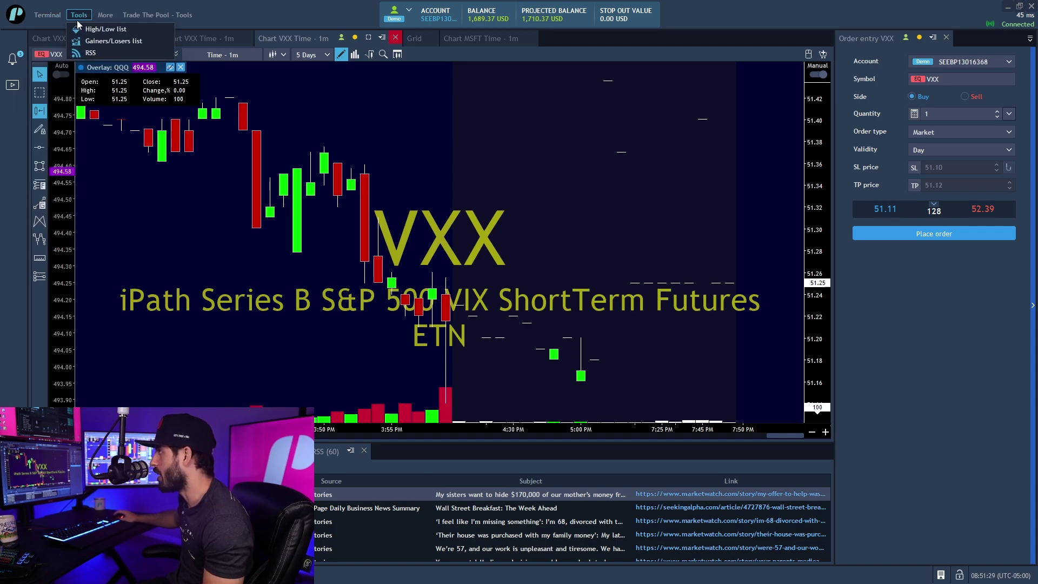
pyautogui.moveTo(99, 19)
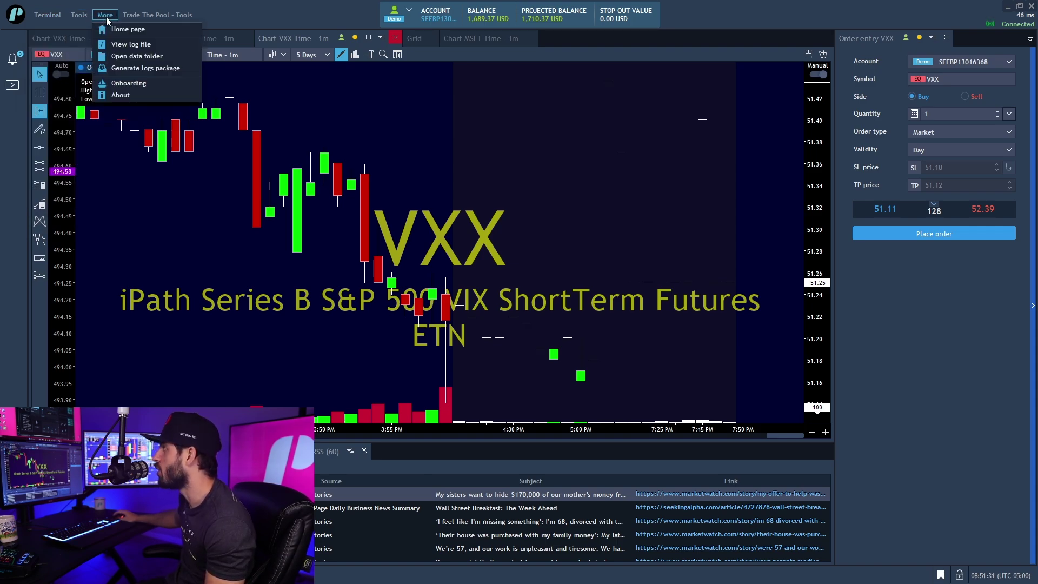
# Start and dismiss the onboarding tour, then switch to the Grid workspace of VERB, SPY, MU and DRUG charts
pyautogui.click(130, 84)
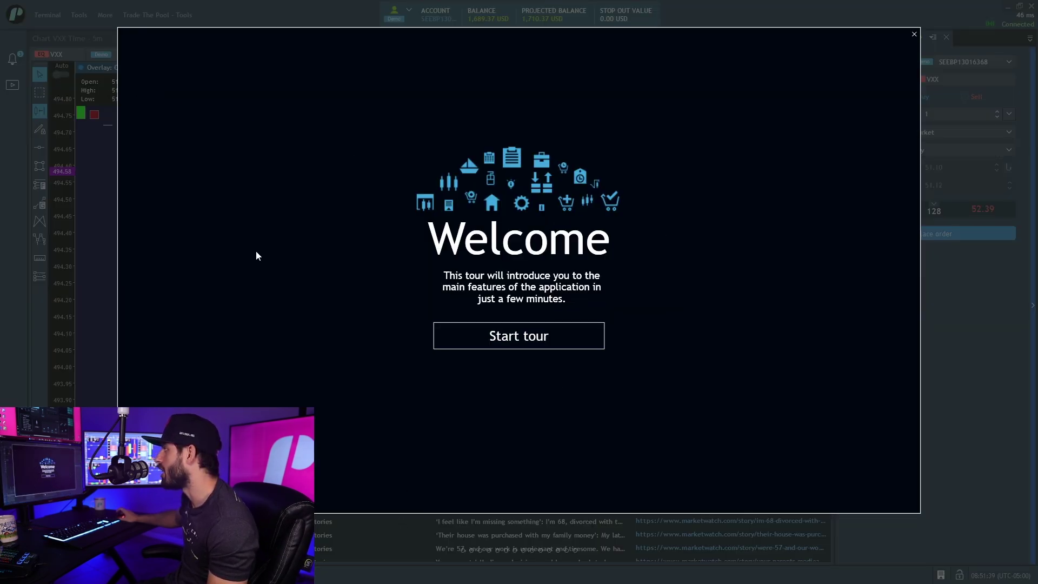
pyautogui.click(540, 342)
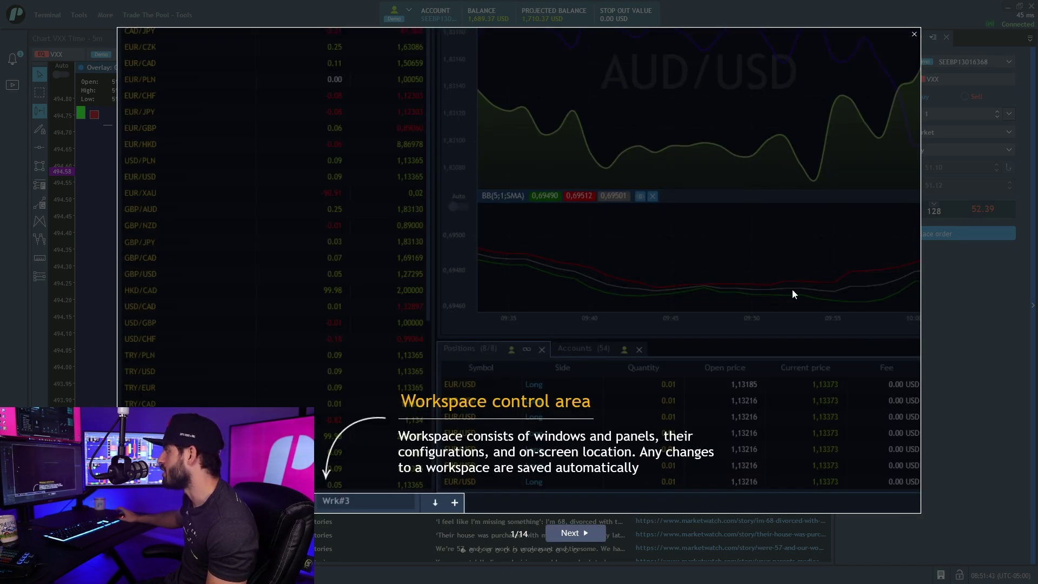
pyautogui.click(914, 35)
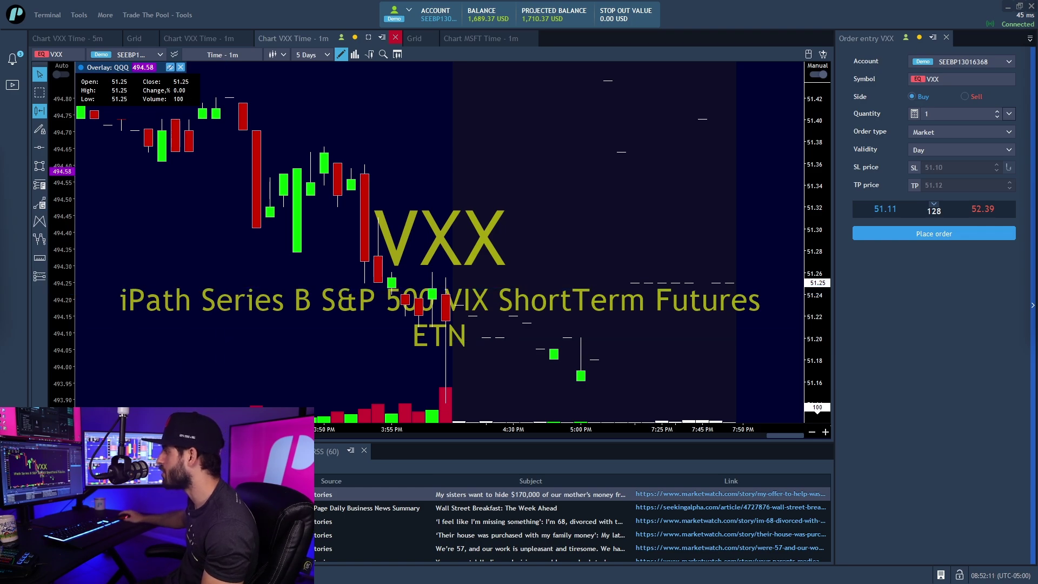
pyautogui.hotkey('ctrl', 'Tab')
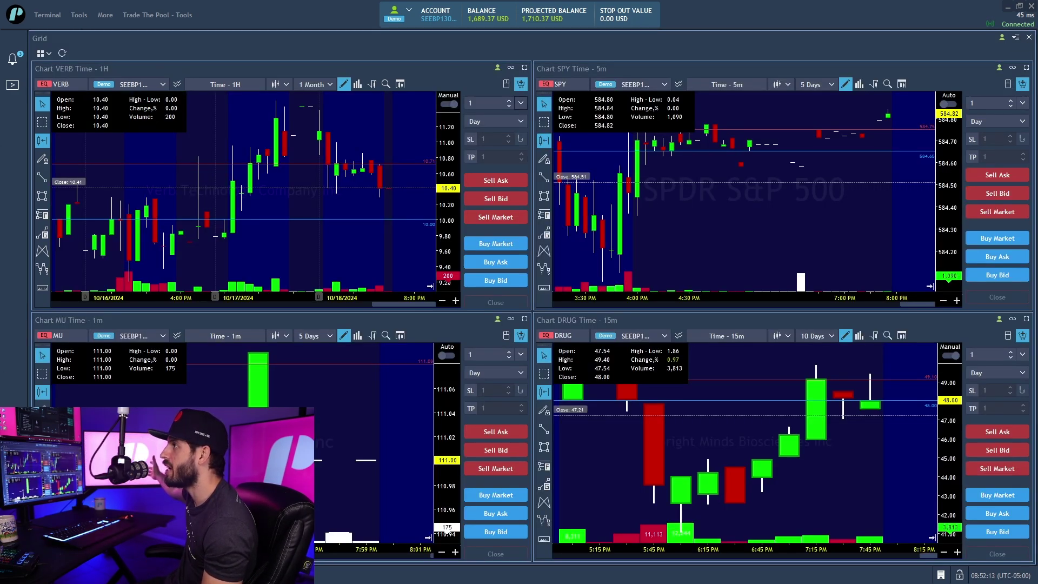